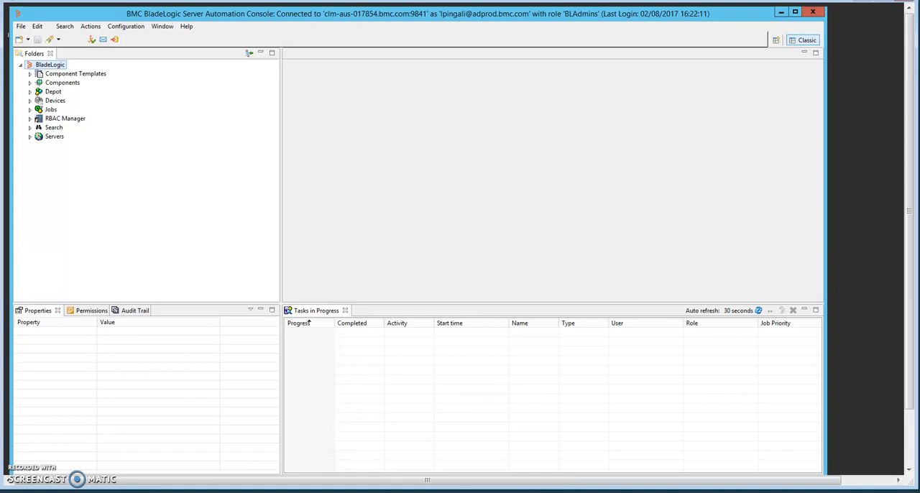
Expand the Jobs tree to show the Dashboard Report Job in the BMC Maintenance Dashboard folder
click(128, 27)
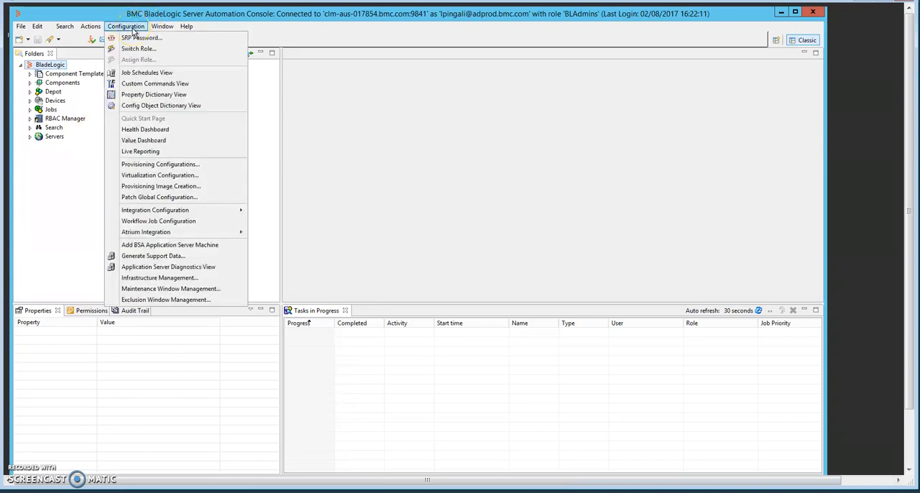
click(157, 134)
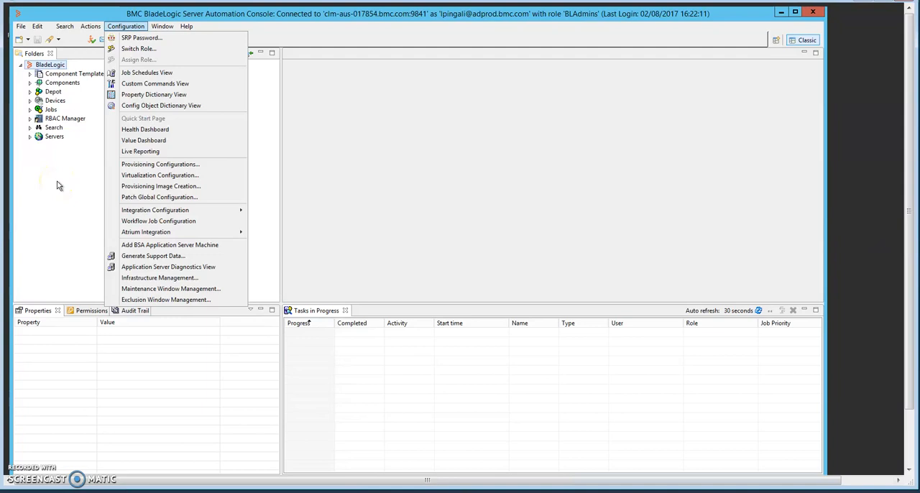
click(30, 112)
click(30, 109)
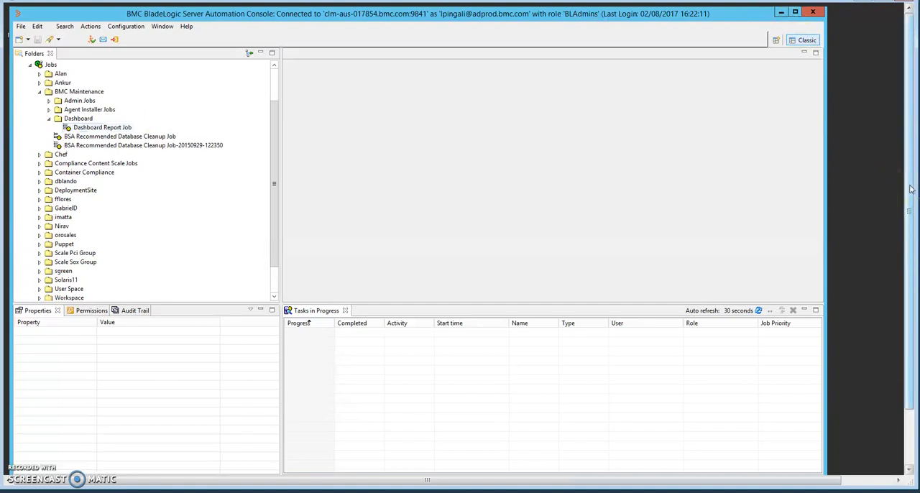
Switch to the Windows PowerShell window on the remote desktop
drag(910, 189, 914, 246)
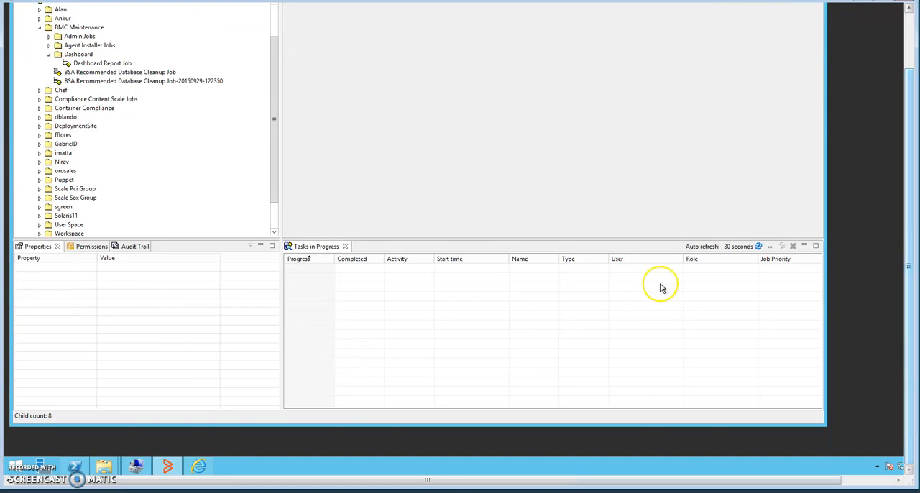
click(74, 467)
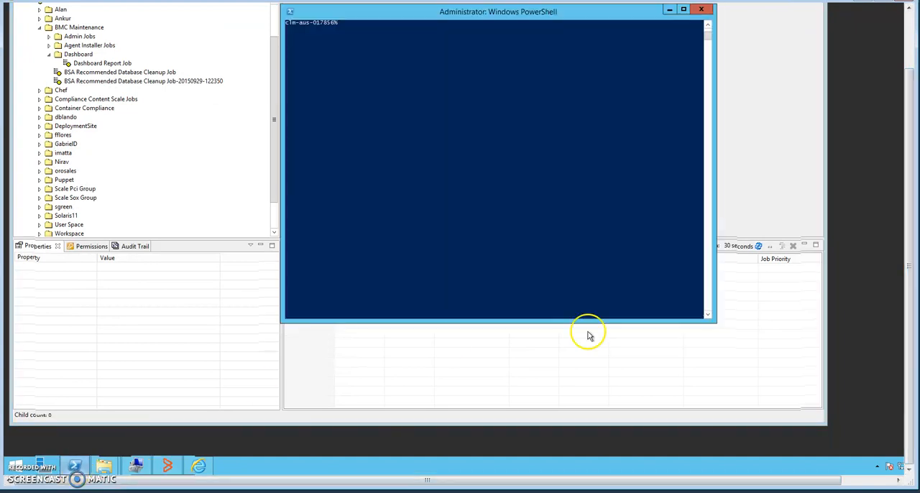
click(913, 26)
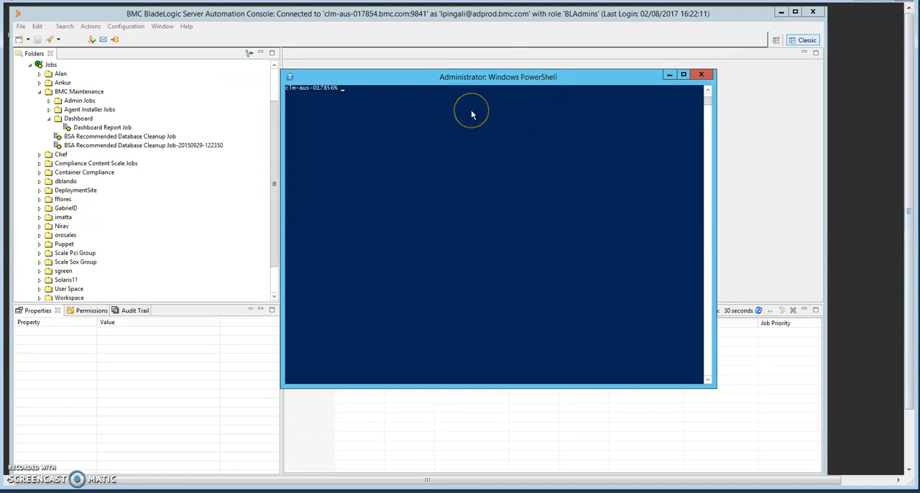
Try to acquire a session credential with blcred cred -acquire, giving clm-aus--017854 as the profile name
key(Up)
key(Up)
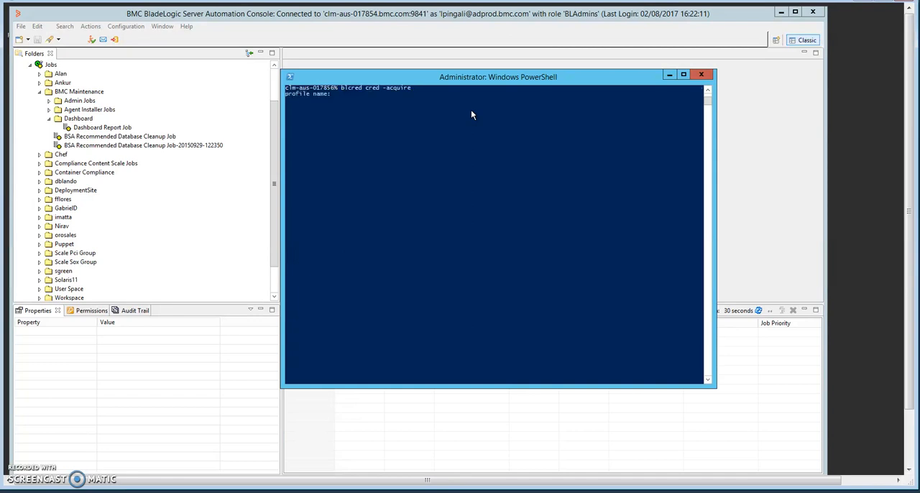
text(clm-aus--017854)
key(Return)
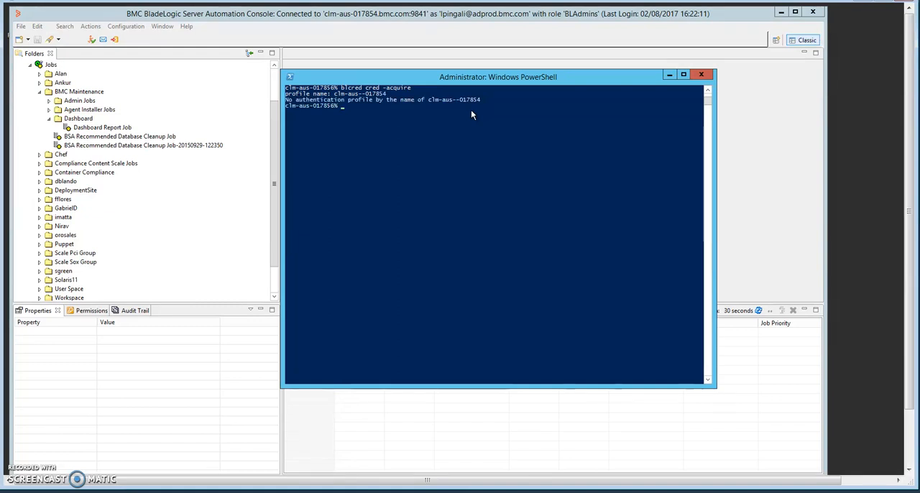
Run blcred cred -acquire with profile clm-aus-017854 and enter the account username and password
key(Up)
text(clm-a)
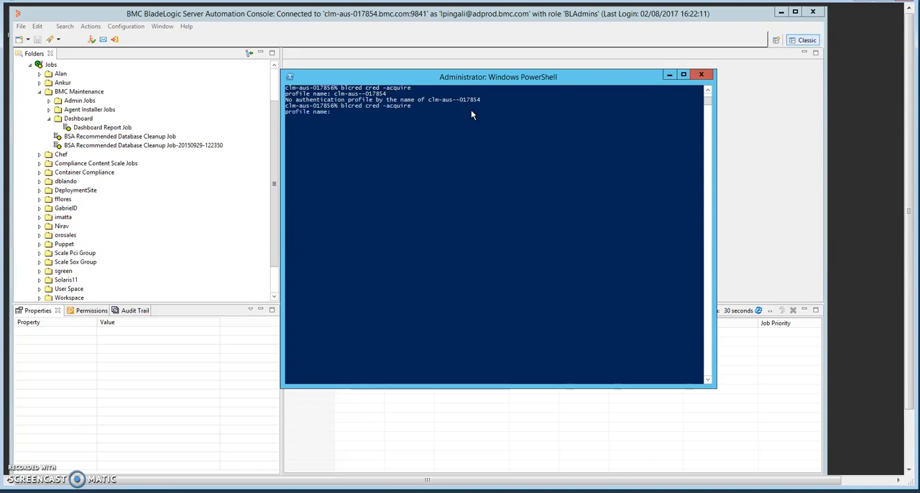
text(us-017854)
key(Return)
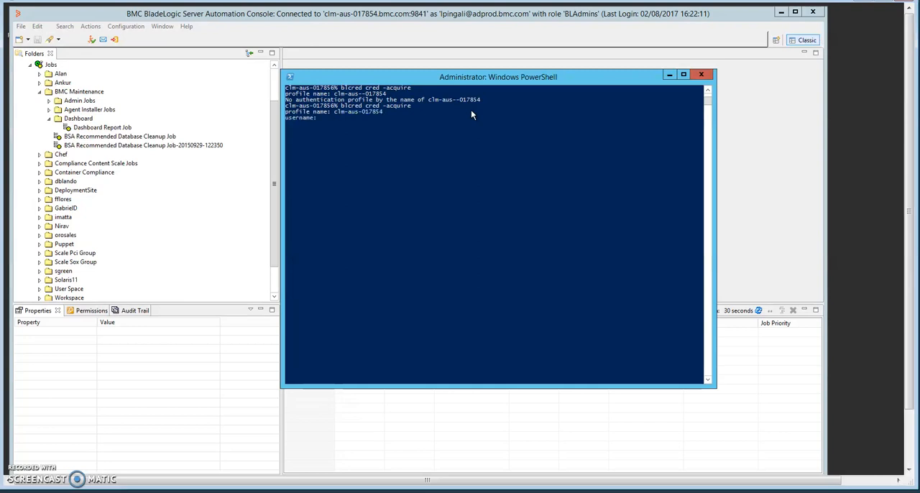
key(Return)
key(Return)
Run the blcli agentLicenseUsageReportByAbsoluteDateRange command to /tmp/report with start date 2017/02/01 01:02:04 -0500 and an empty end date
key(Up)
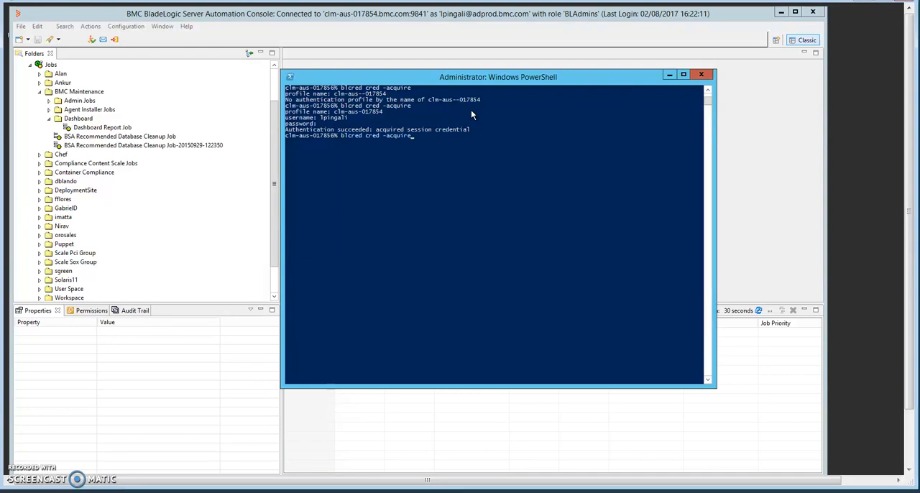
key(Up)
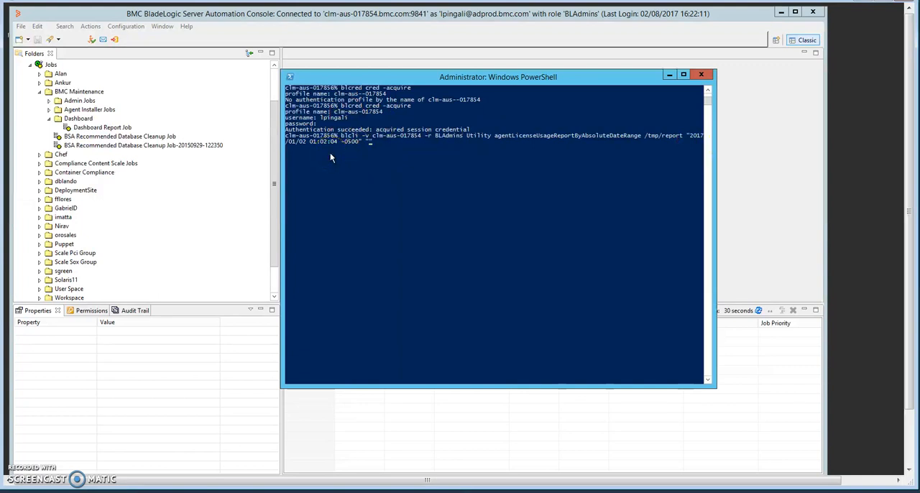
key(Left)
key(Left)
key(Left)
key(Left)
key(Left)
key(BackSpace)
text(2)
key(Right)
key(Right)
key(Right)
key(BackSpace)
text(1)
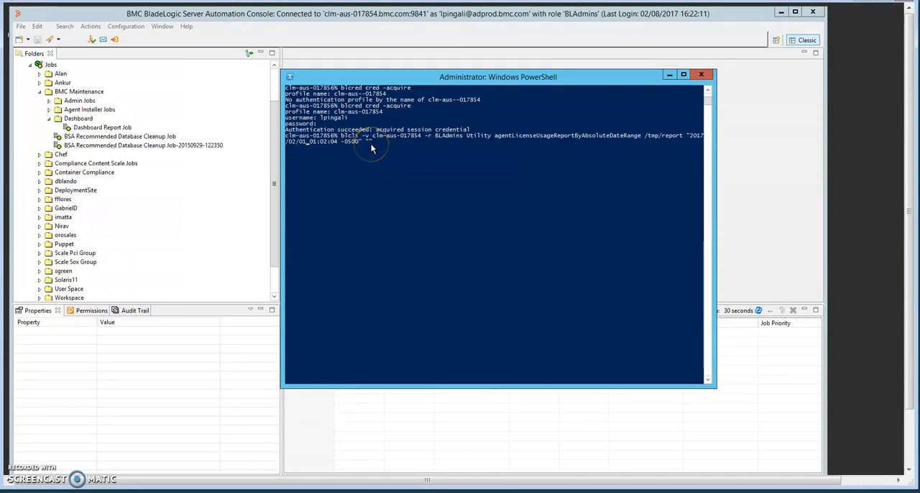
key(Return)
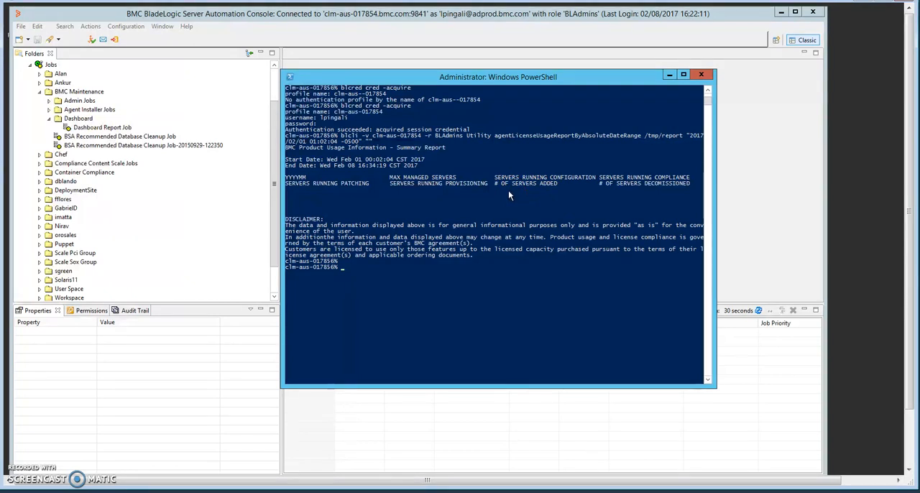
Rerun the blcli license usage report command with the start date changed to 2017/01/01
key(Up)
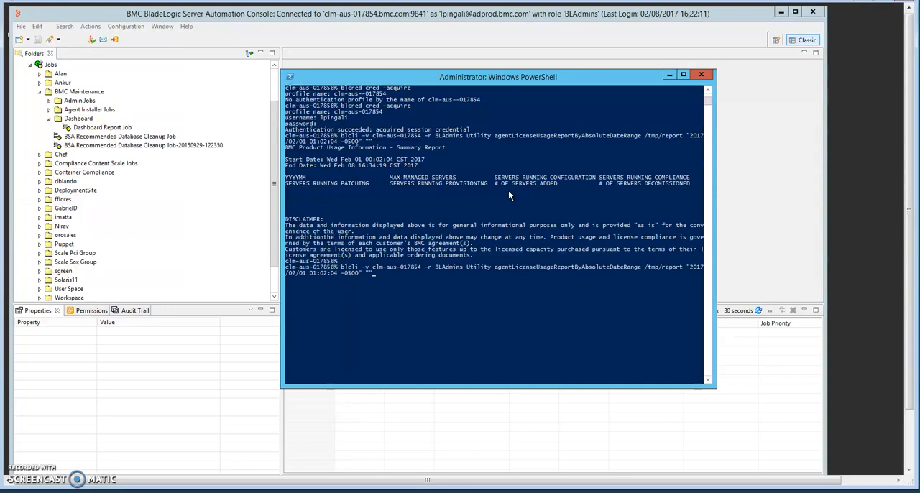
key(Left)
key(Left)
key(Left)
key(Left)
key(Left)
key(BackSpace)
text(1)
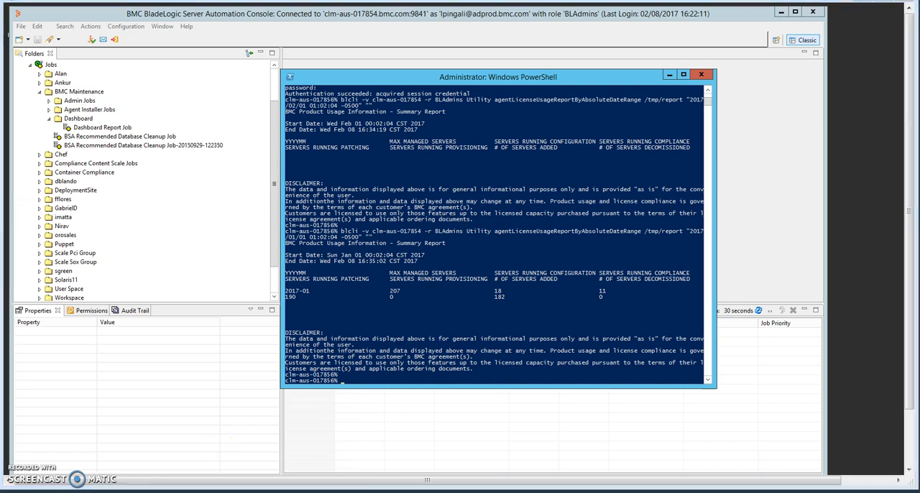
Switch to the report_summary workbook in Excel and reposition its window to view the summary report
mouse_move(177, 492)
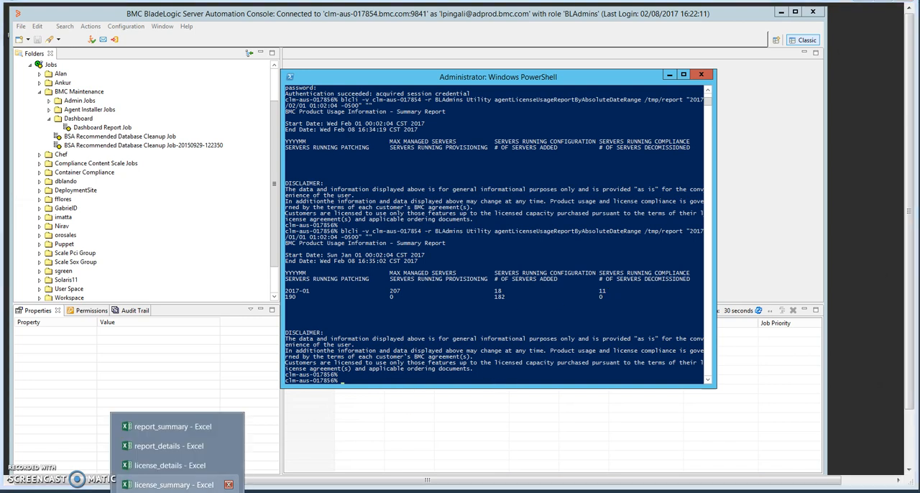
click(172, 426)
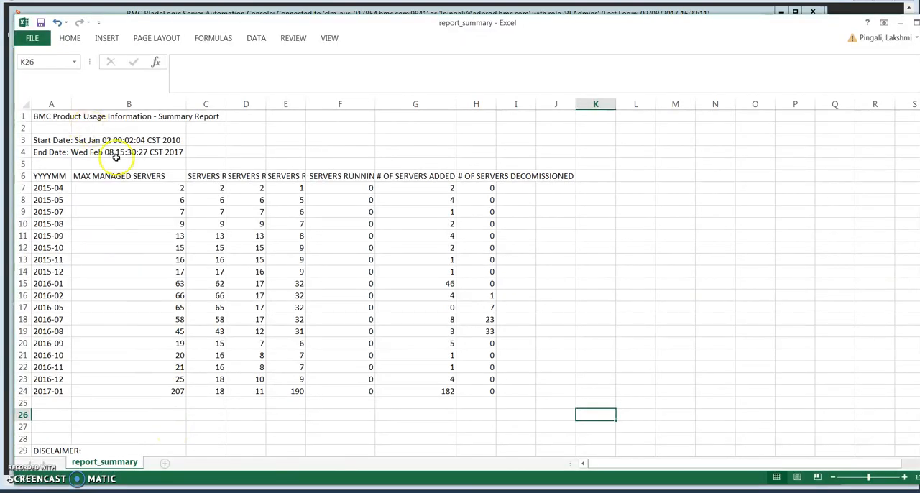
drag(170, 25, 212, 27)
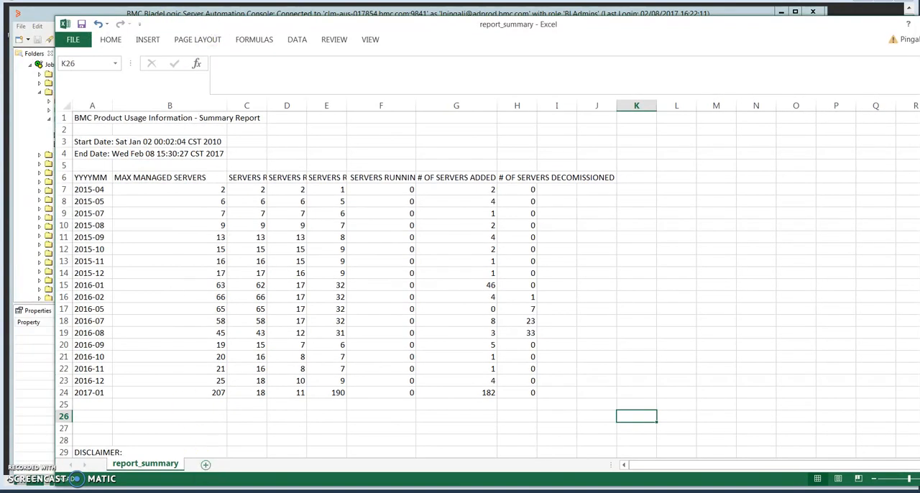
Return to PowerShell and rerun the license usage report command with the start date changed to 2015/01/01
key(alt+Tab)
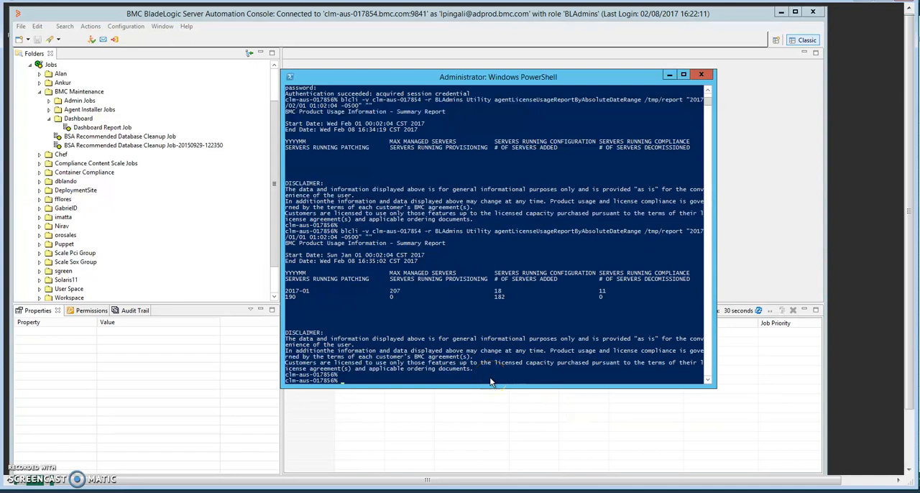
key(Up)
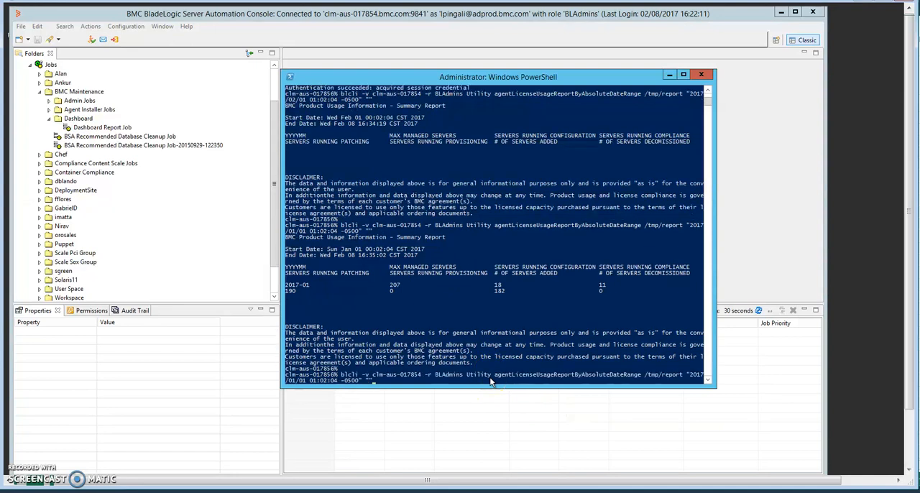
key(Left)
key(Left)
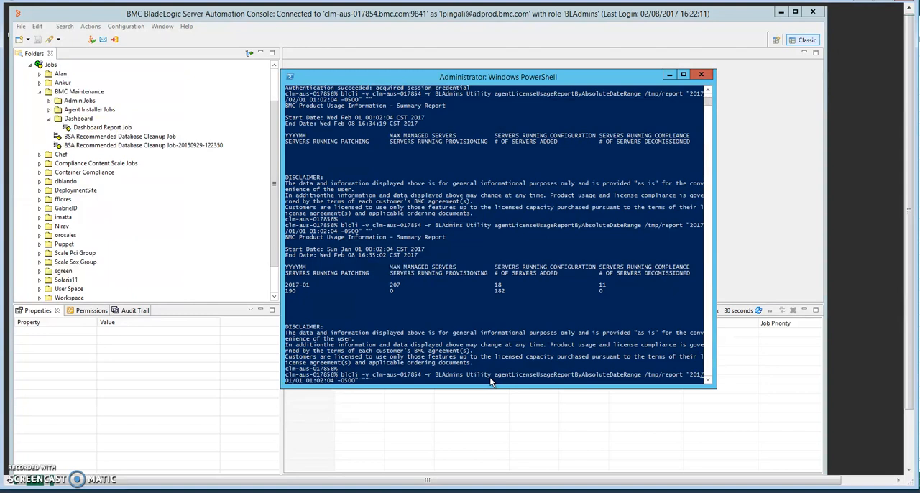
click(491, 382)
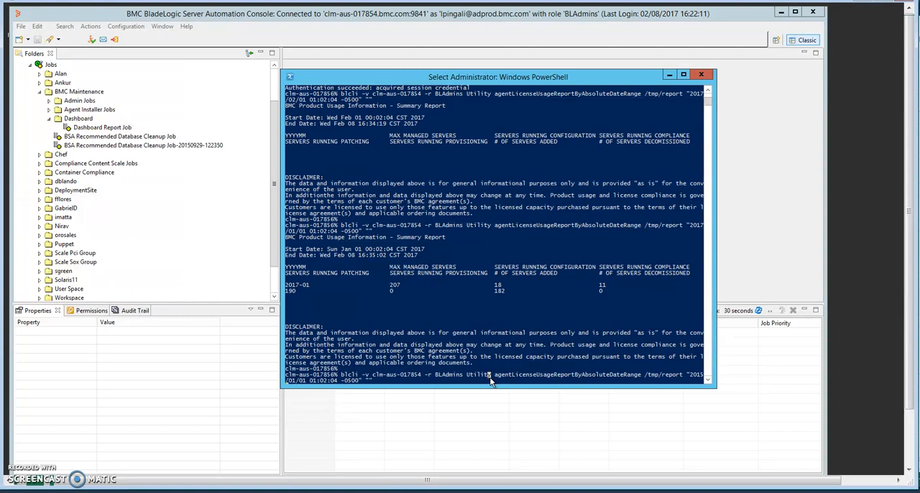
key(Return)
click(489, 379)
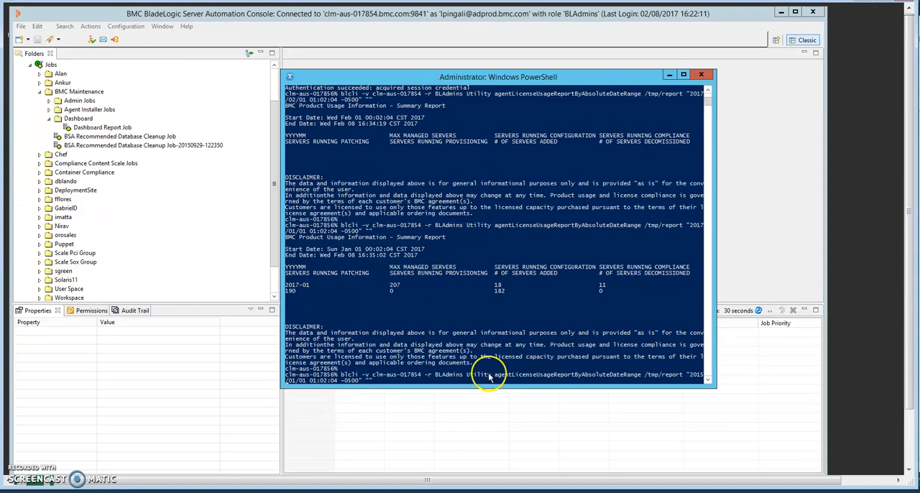
Switch to the report_summary workbook in Excel and examine the maximum managed servers and servers added columns
click(202, 481)
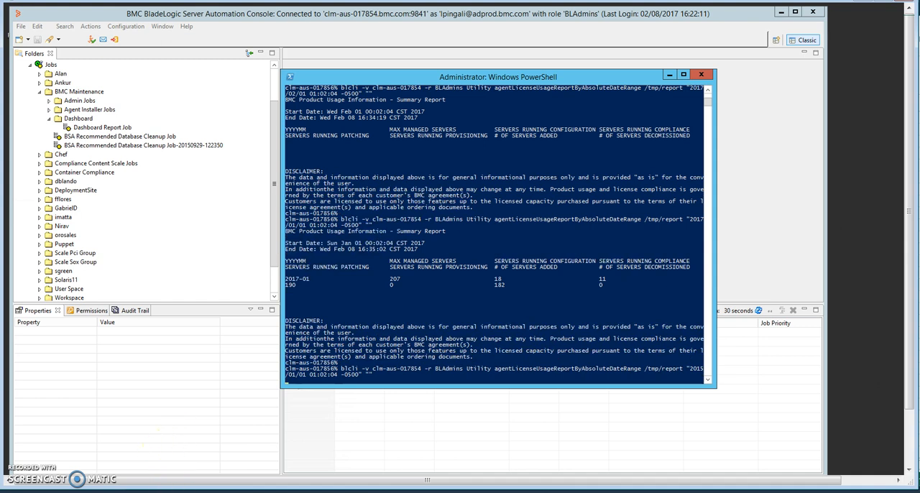
click(165, 428)
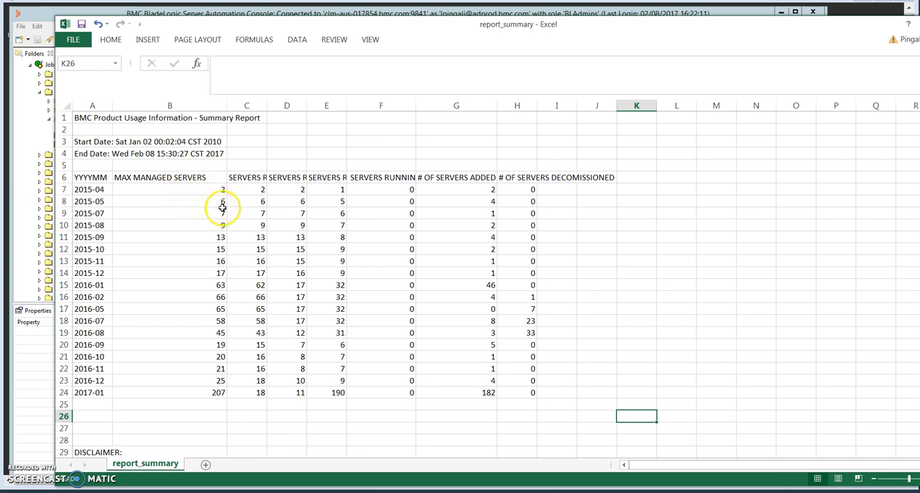
click(205, 108)
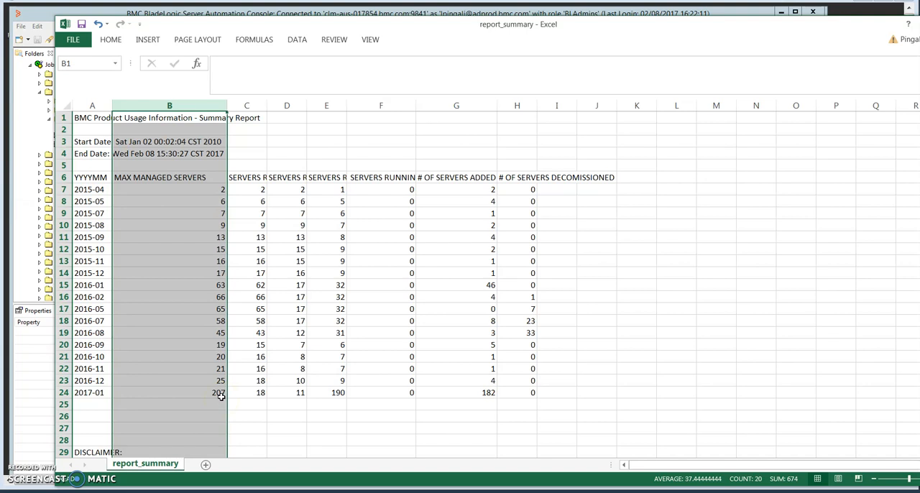
click(483, 107)
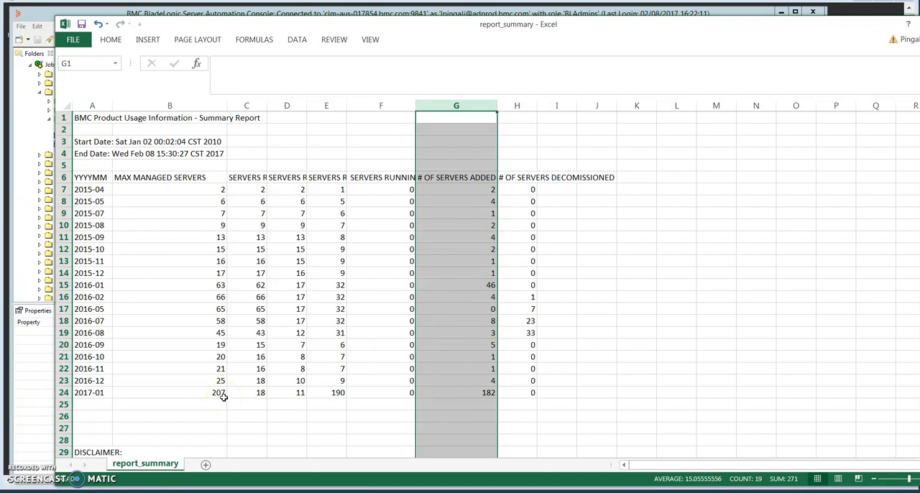
Widen the configuration, compliance, patching and provisioning columns in the summary report so their headings can be read
drag(266, 105, 348, 109)
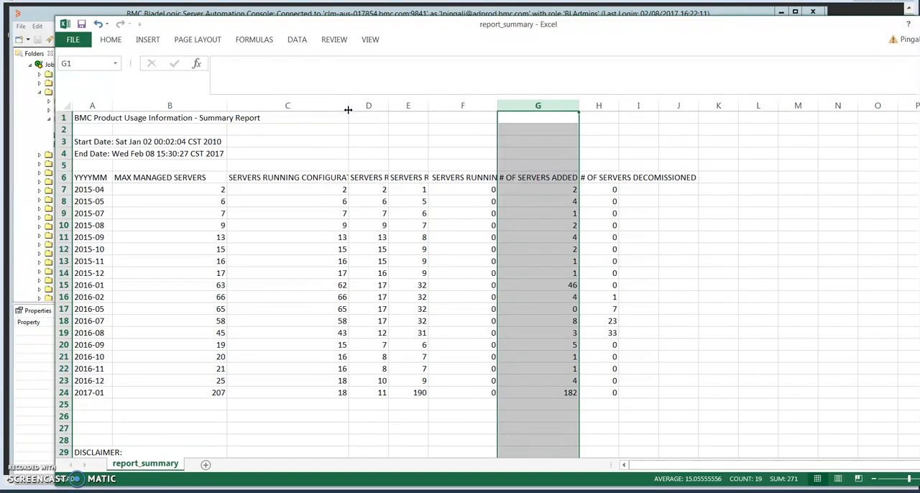
drag(388, 106, 552, 105)
drag(622, 106, 686, 106)
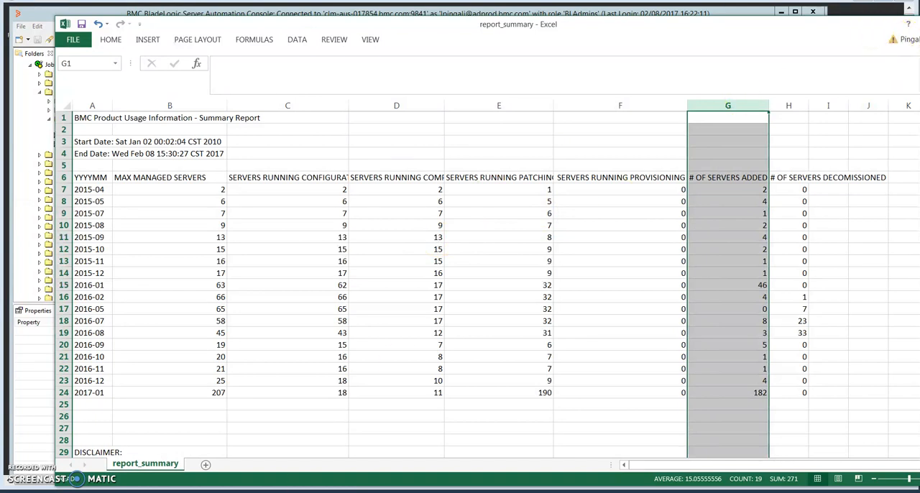
Open the report_details workbook and move its window beside the summary report's monthly figures
click(177, 491)
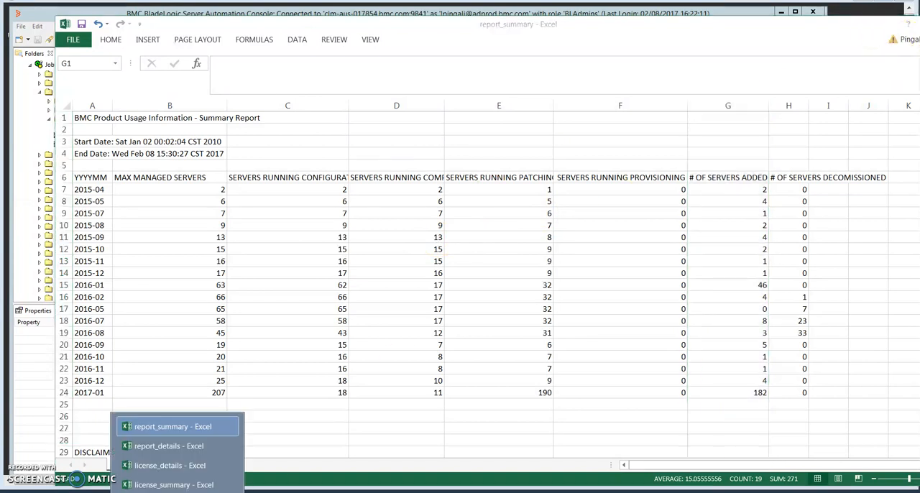
click(170, 447)
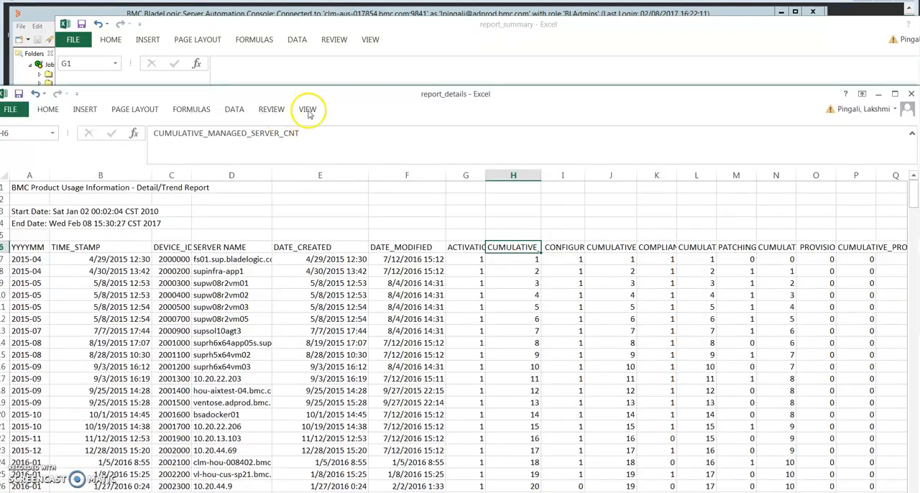
drag(323, 98, 607, 16)
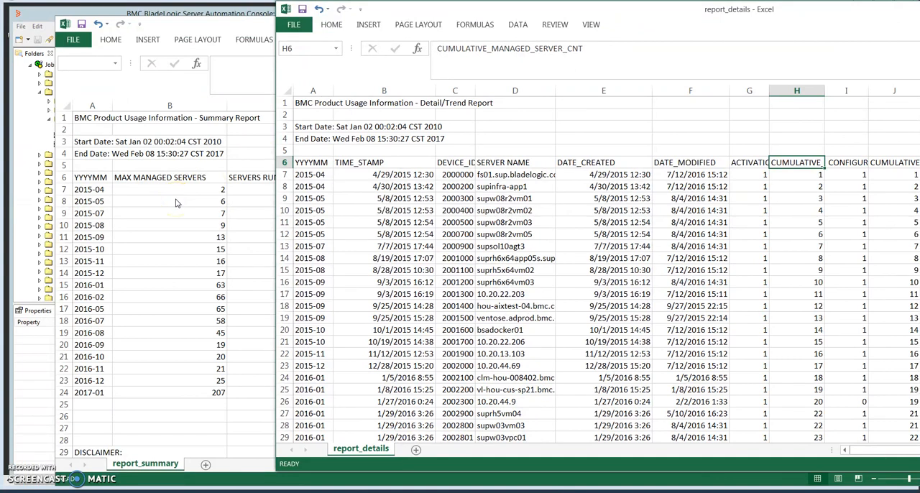
Return to the report_summary workbook and select the number of servers added for 2015-04
click(173, 212)
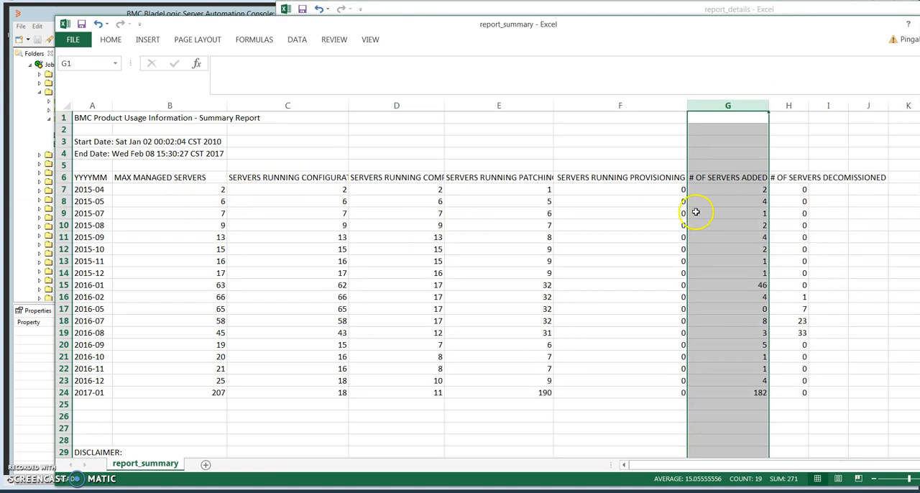
click(745, 191)
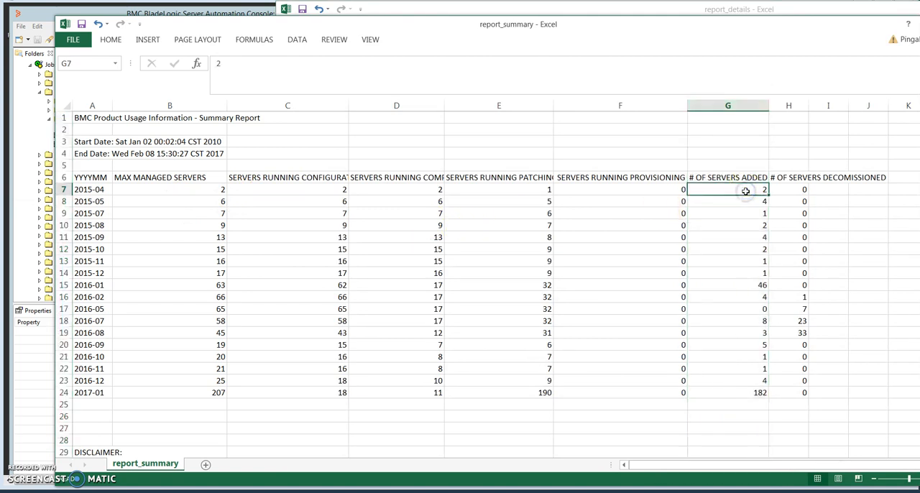
Switch to the report_details workbook and examine the server names listed for 2015-04, 2015-05 and 2015-07
click(177, 491)
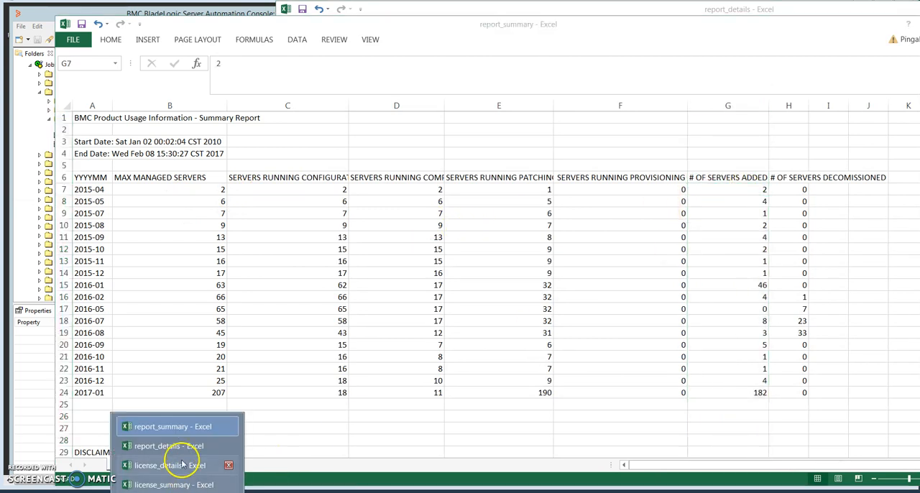
click(170, 446)
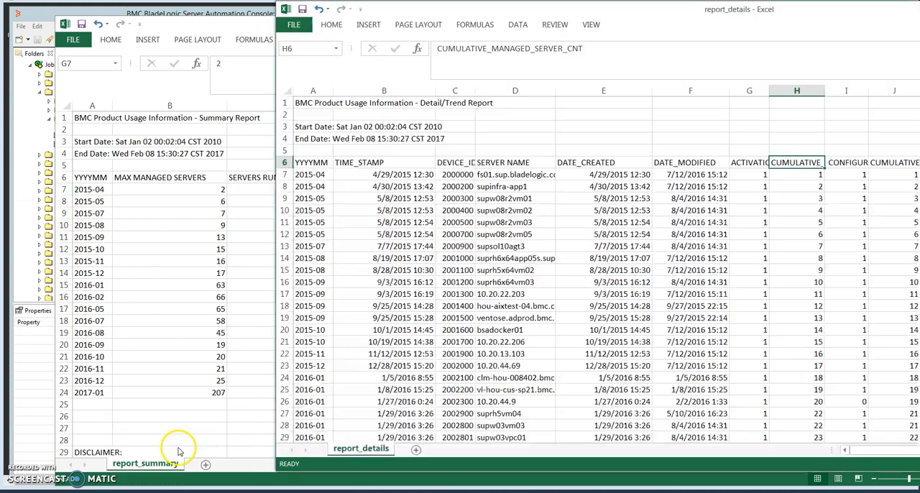
click(499, 176)
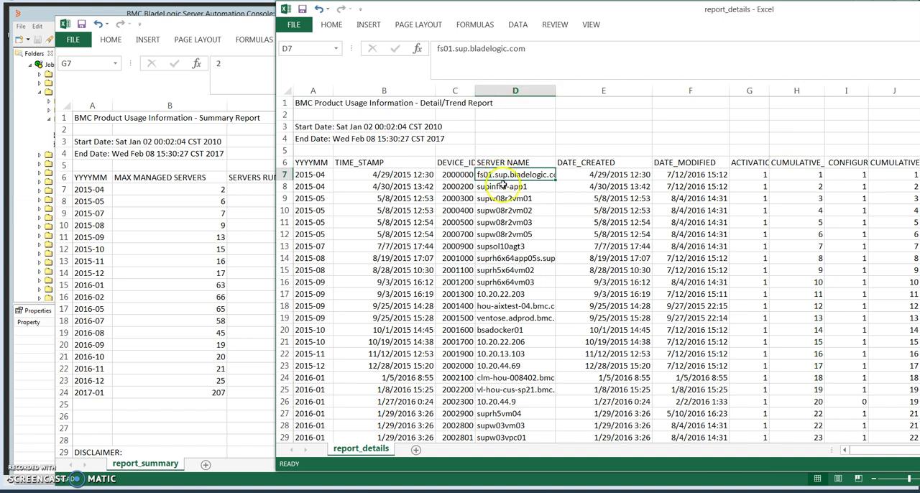
click(503, 187)
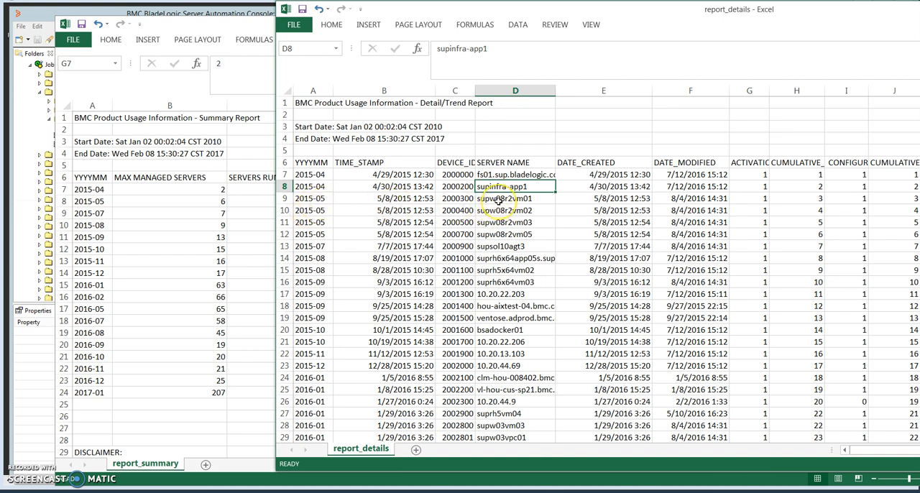
drag(498, 201, 502, 228)
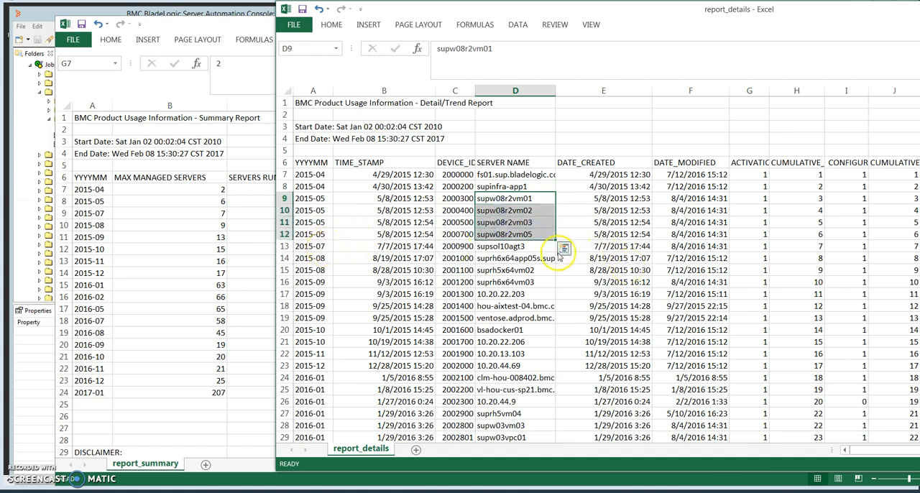
click(523, 248)
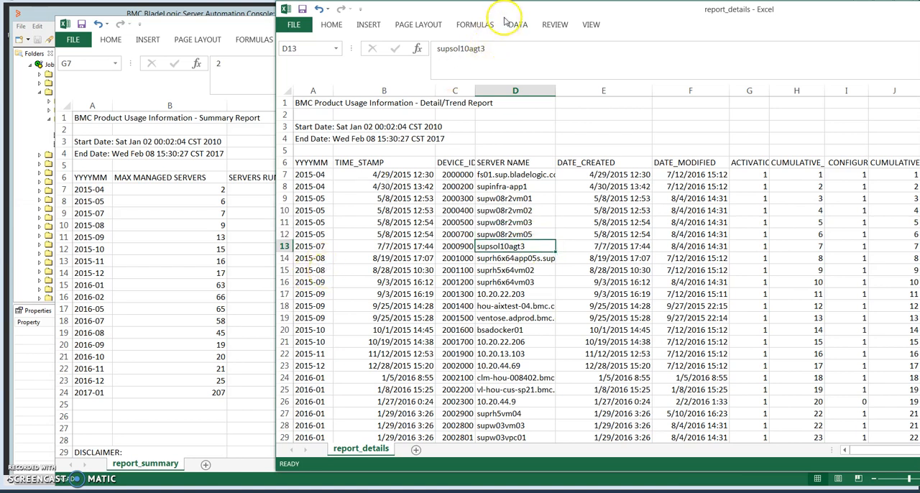
Move and narrow the report_details window so the summary report's servers decommissioned column stays visible beside it
drag(438, 13, 404, 13)
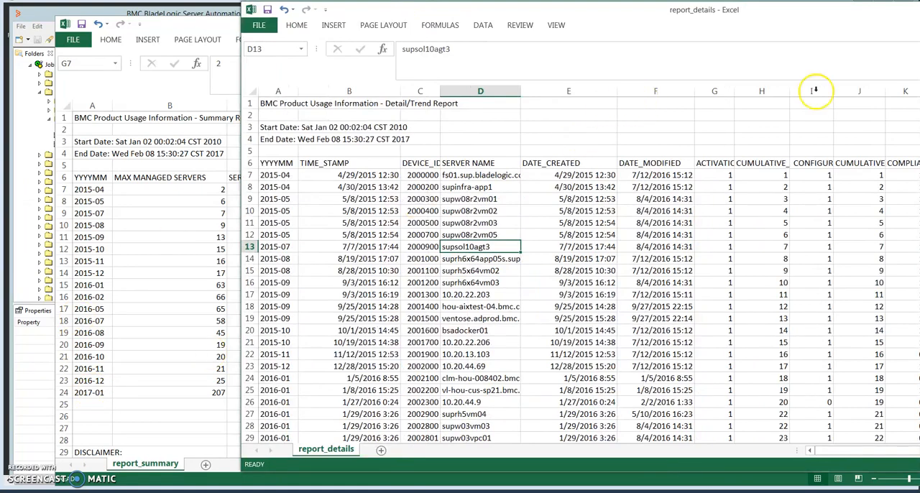
drag(833, 20, 520, 6)
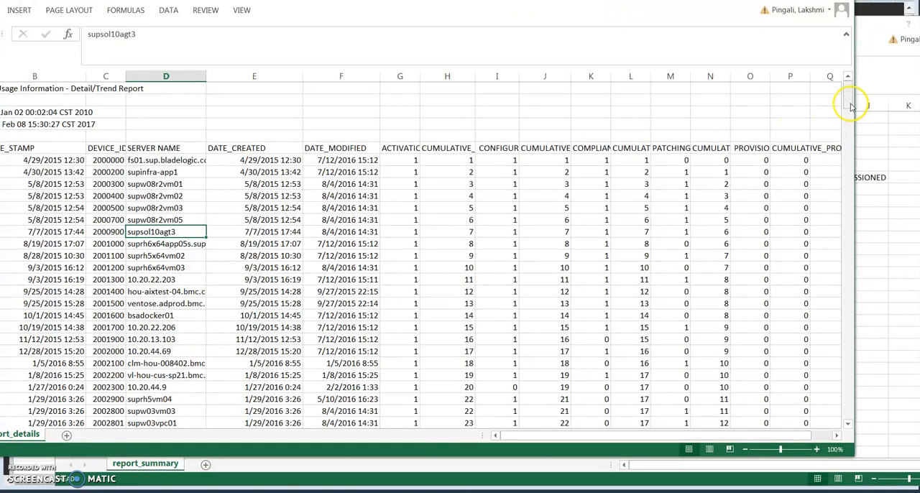
drag(855, 106, 651, 129)
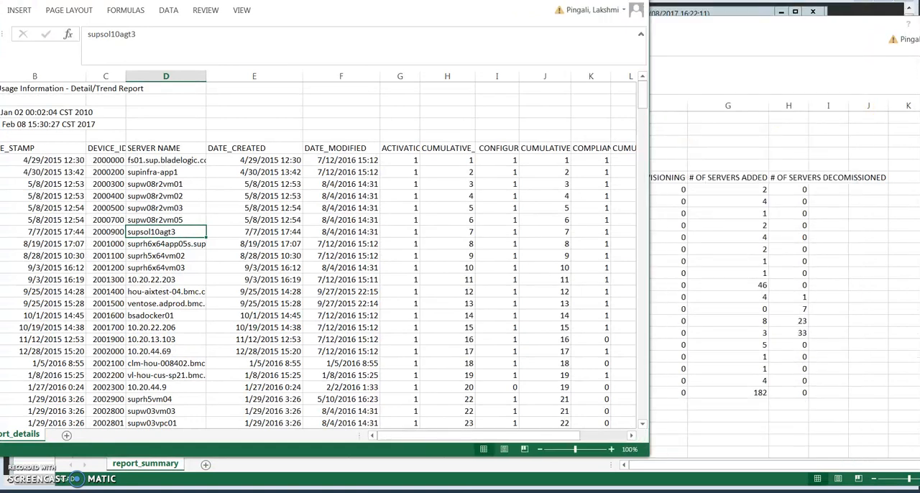
drag(439, 0, 534, 34)
Examine the 2017-01 server entries in the details report, then the entries for 2016-07 and 2016-08
drag(733, 141, 743, 369)
click(52, 129)
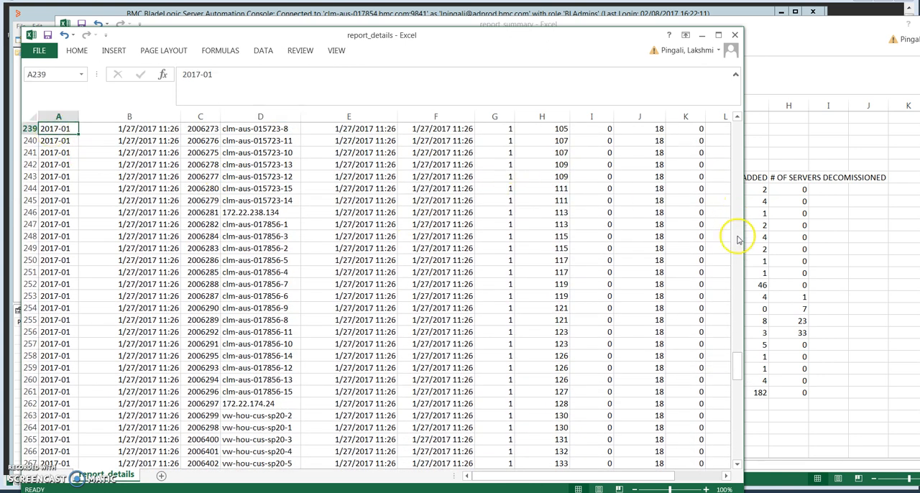
drag(736, 369, 740, 228)
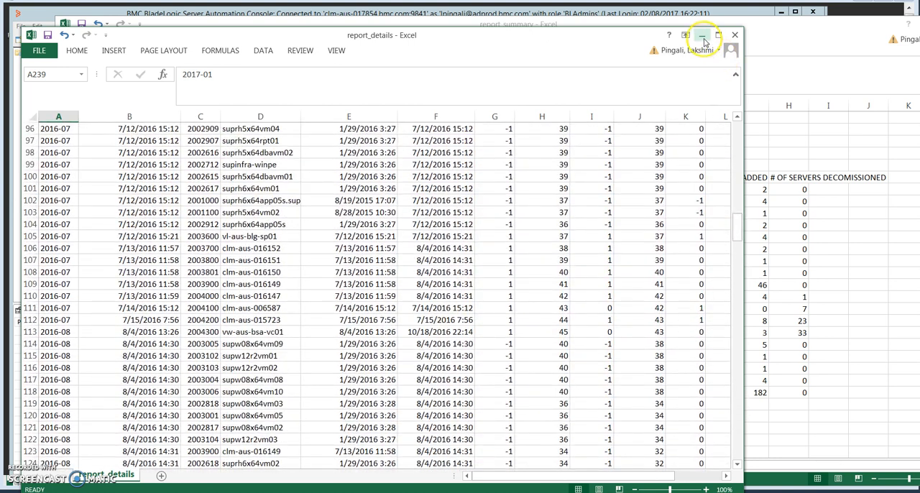
Minimize the report_details workbook and select the maximum managed servers figure for 2017-01 in the summary report
click(702, 37)
click(680, 40)
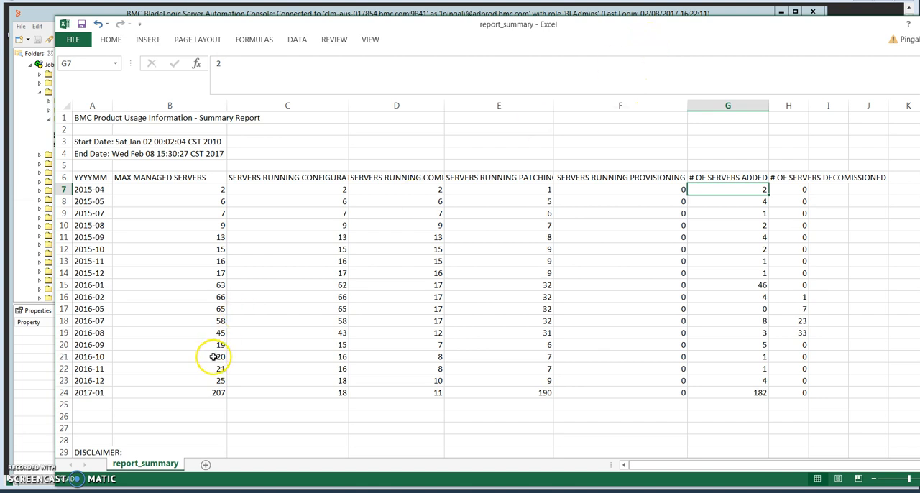
click(219, 393)
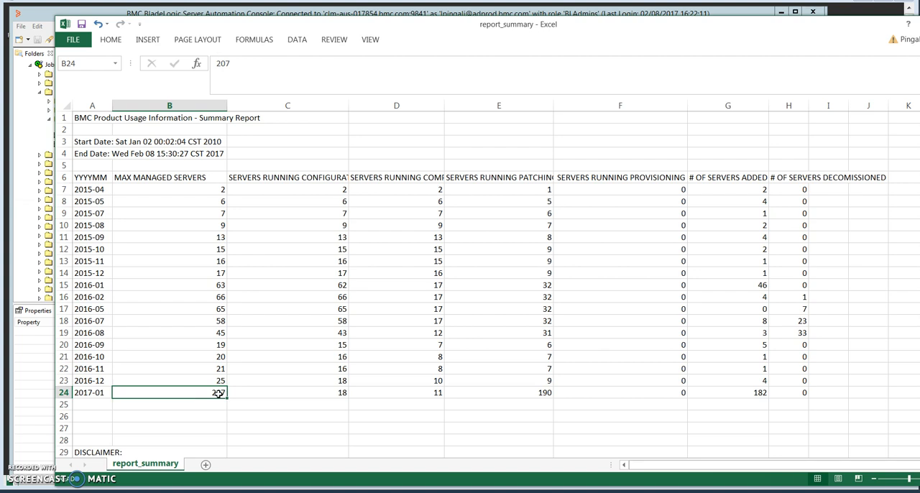
Put the report_summary workbook away and switch to the BMC license usage documentation in Internet Explorer on the remote desktop
drag(895, 29, 807, 33)
click(852, 29)
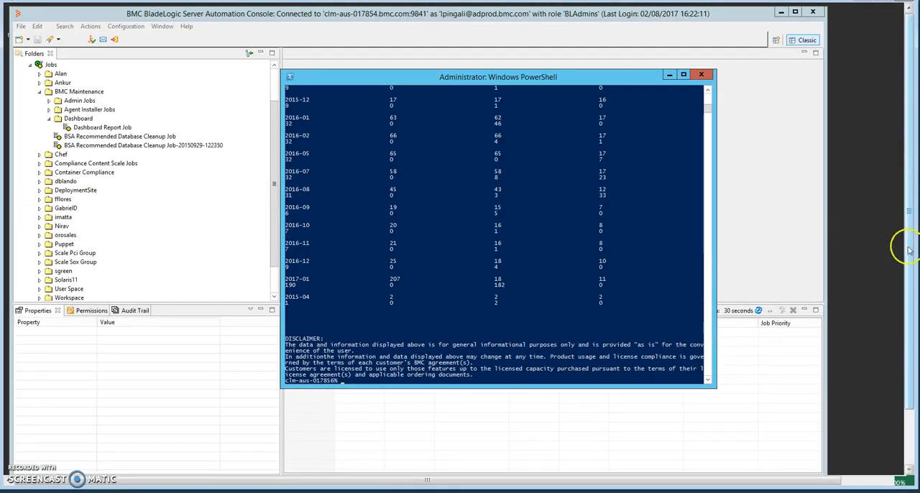
drag(909, 251, 912, 335)
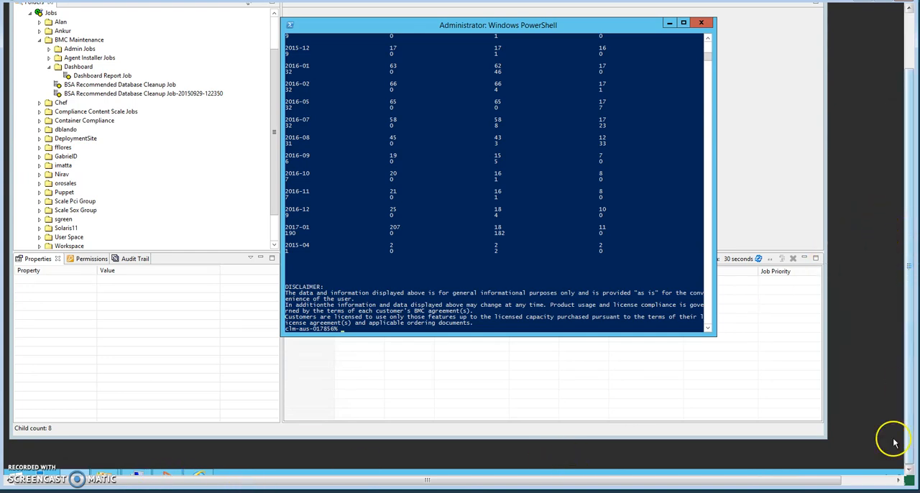
drag(910, 482, 917, 490)
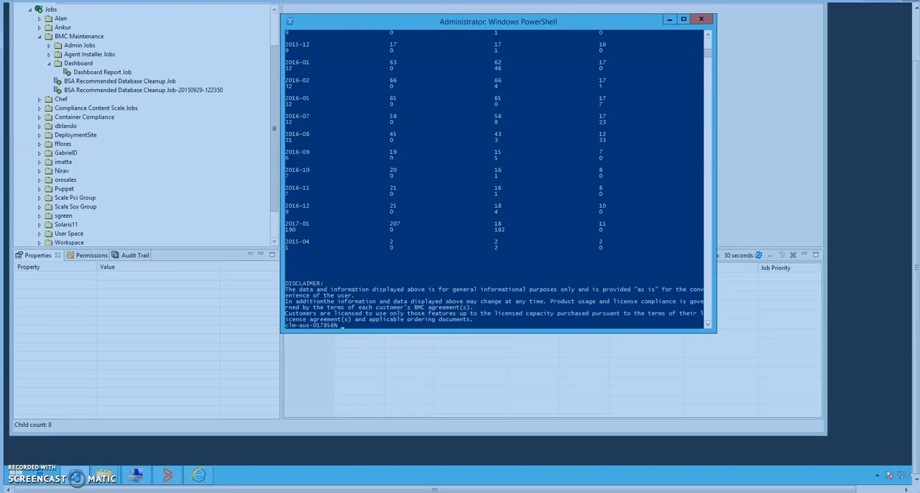
click(198, 476)
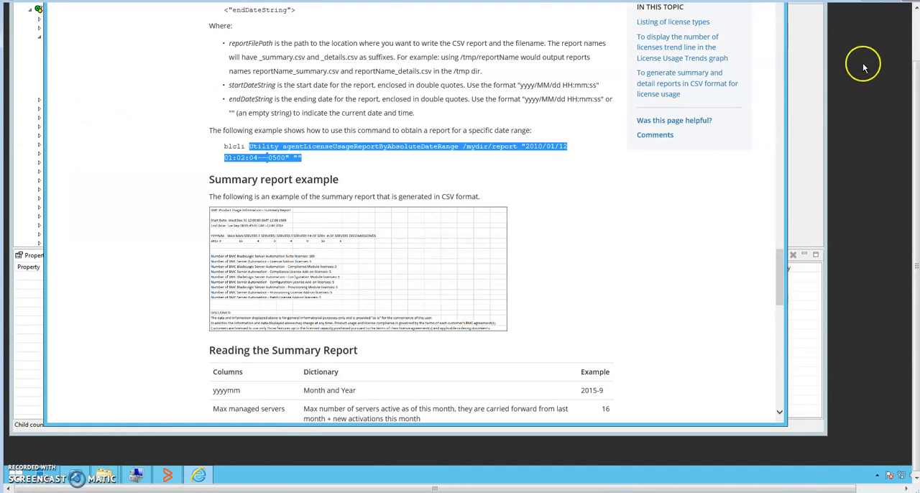
Review the documentation on absolute date range reports, the summary report columns and the detail report example
click(917, 40)
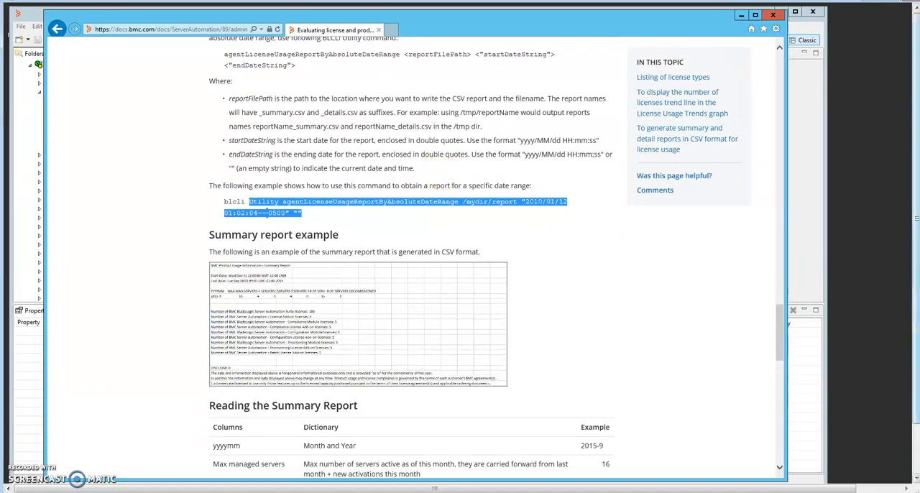
drag(783, 352, 786, 333)
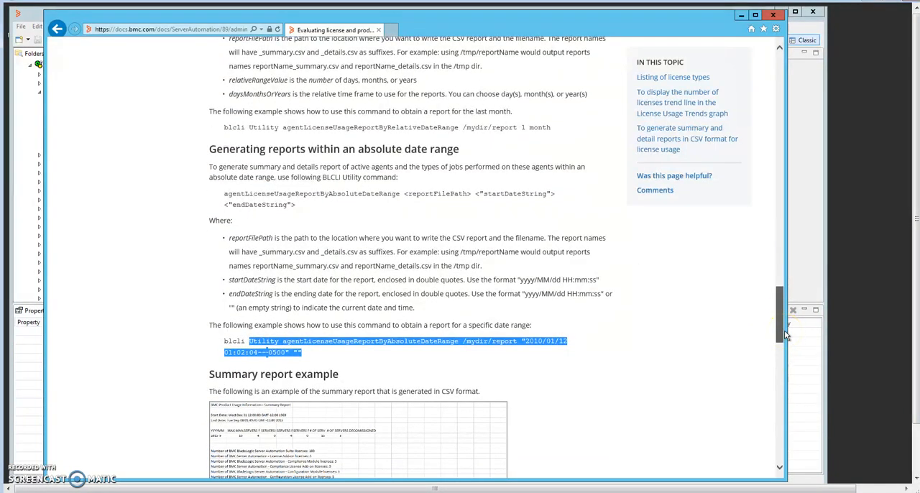
drag(786, 335, 778, 404)
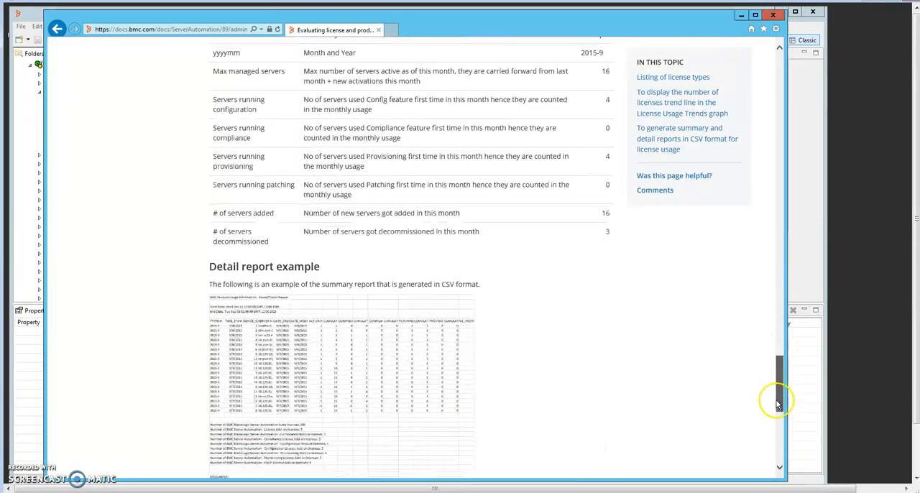